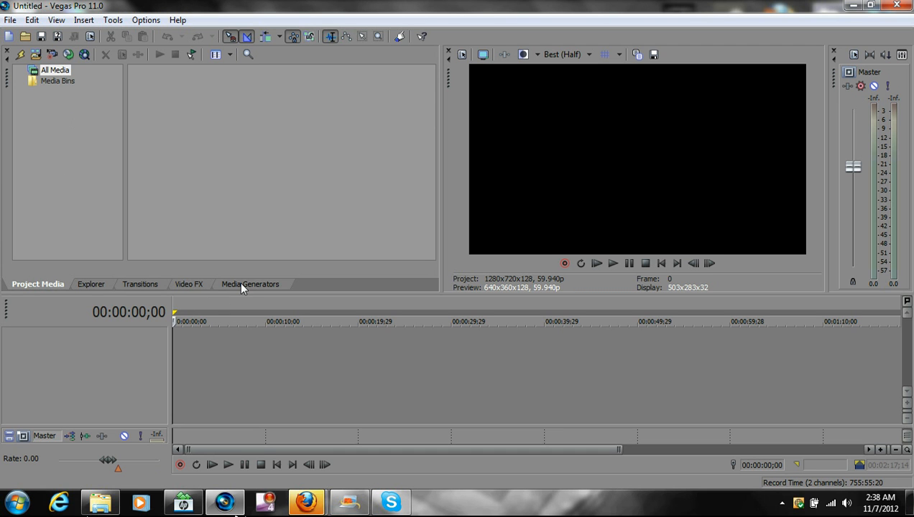
# Add the default Titles & Text generated media as a text event near the start of the empty timeline.
pyautogui.click(202, 283)
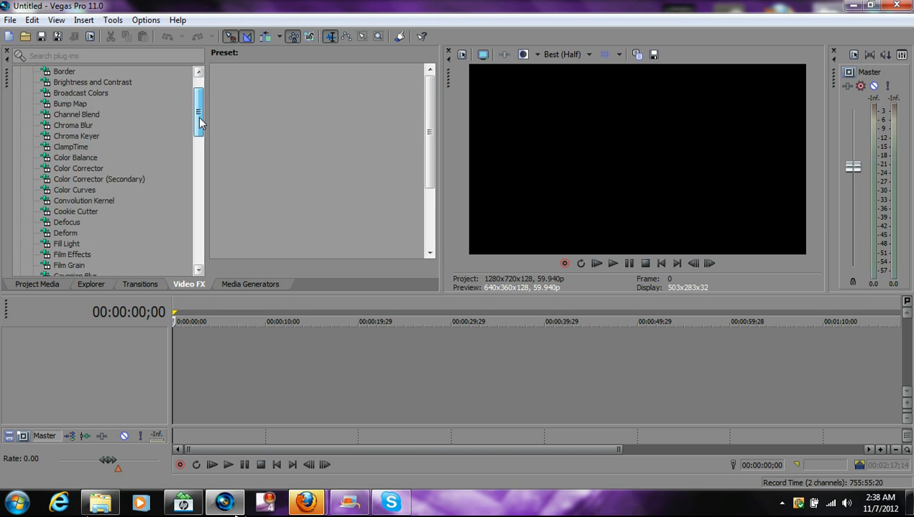
pyautogui.click(250, 284)
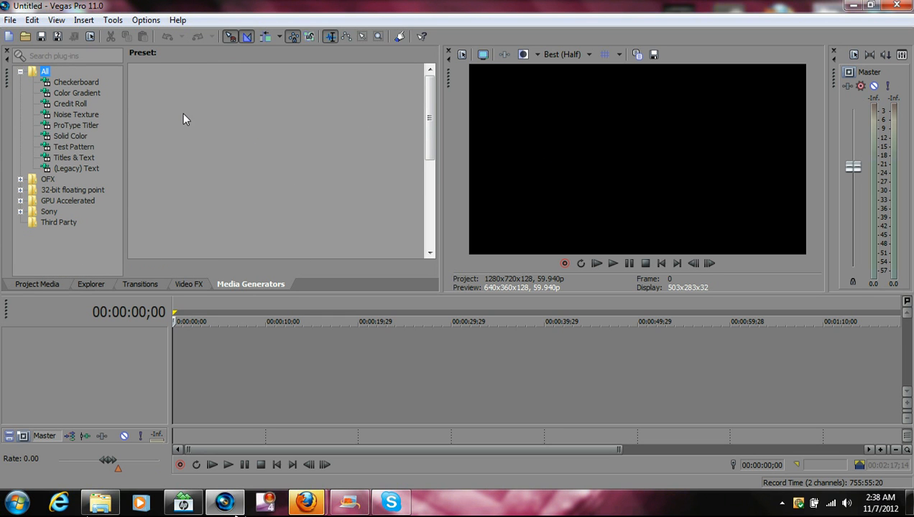
pyautogui.click(75, 159)
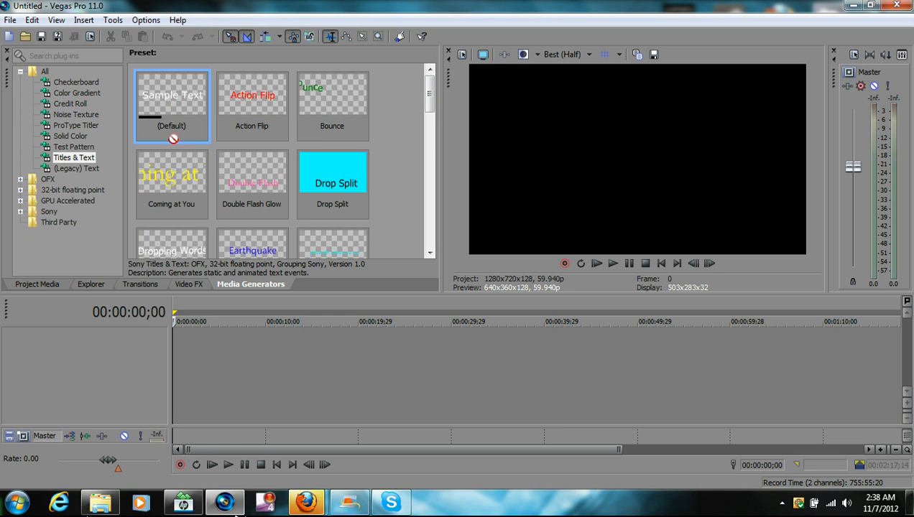
pyautogui.moveTo(184, 333); pyautogui.dragTo(190, 346)
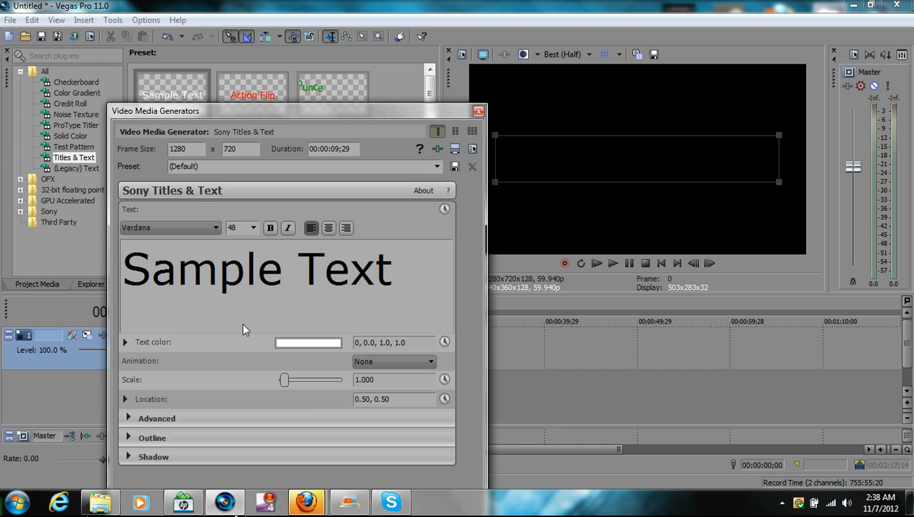
# Replace the sample text in the title with "Horror".
pyautogui.click(413, 266)
pyautogui.hotkey('ctrl', 'a')
pyautogui.press('Delete')
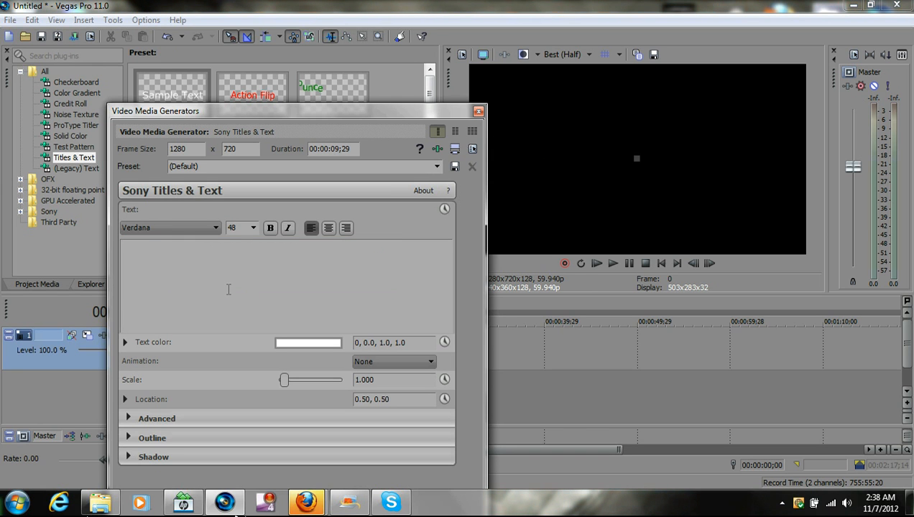
pyautogui.write('Horror')
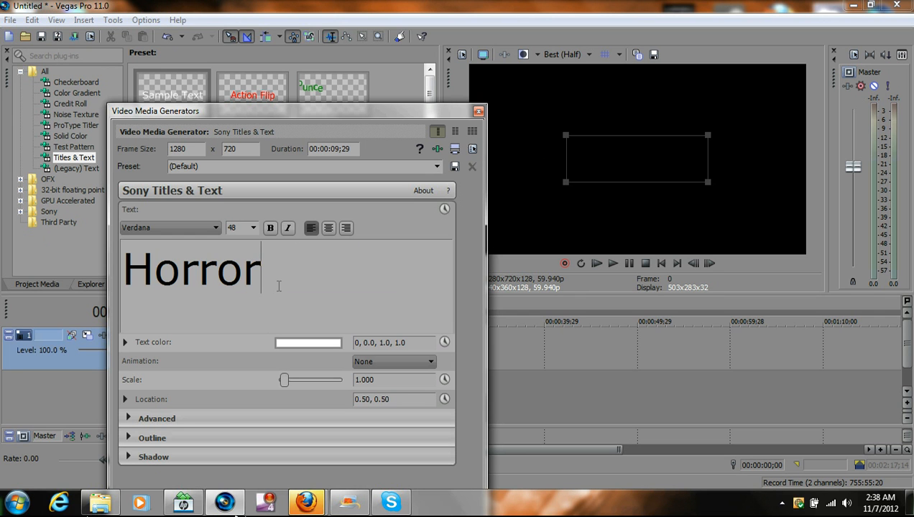
# Set the title's font to Cenobyte, close the generator settings, and align the text event with the start of the timeline.
pyautogui.hotkey('ctrl', 'a')
pyautogui.click(216, 227)
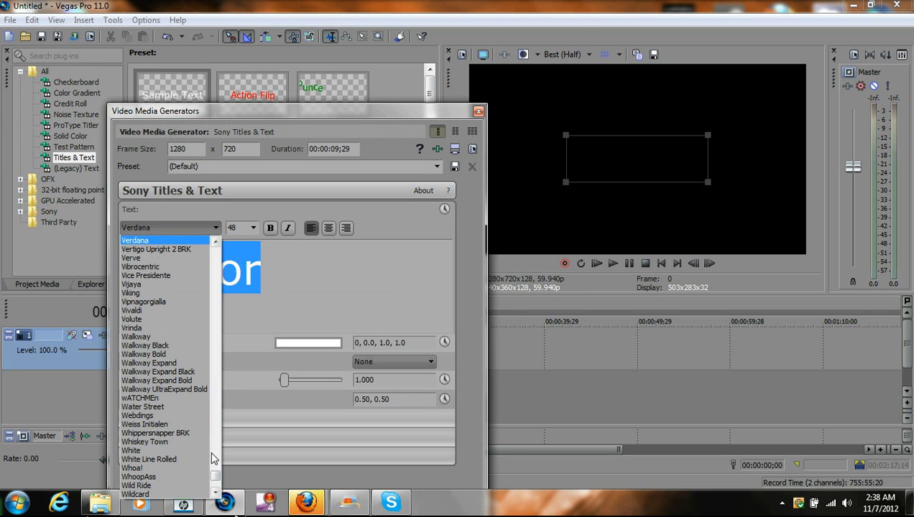
pyautogui.moveTo(216, 475); pyautogui.dragTo(218, 290)
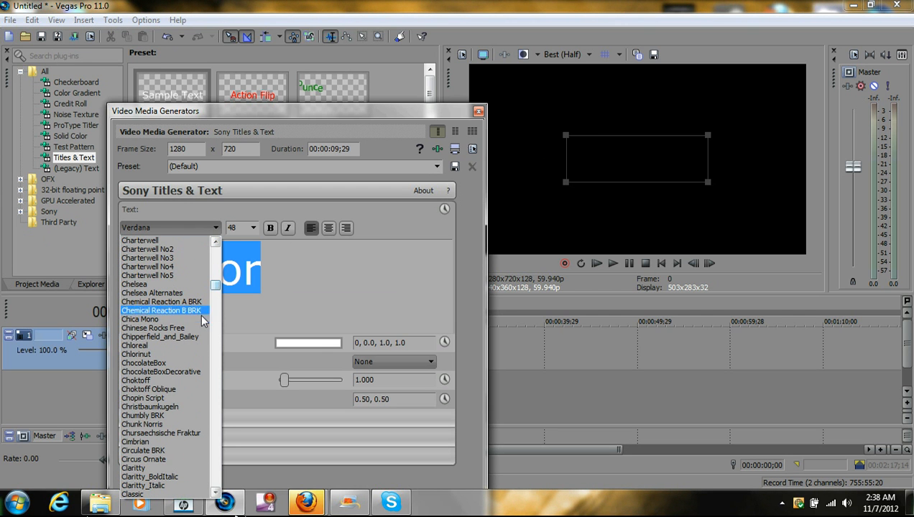
pyautogui.click(216, 242)
pyautogui.click(216, 245)
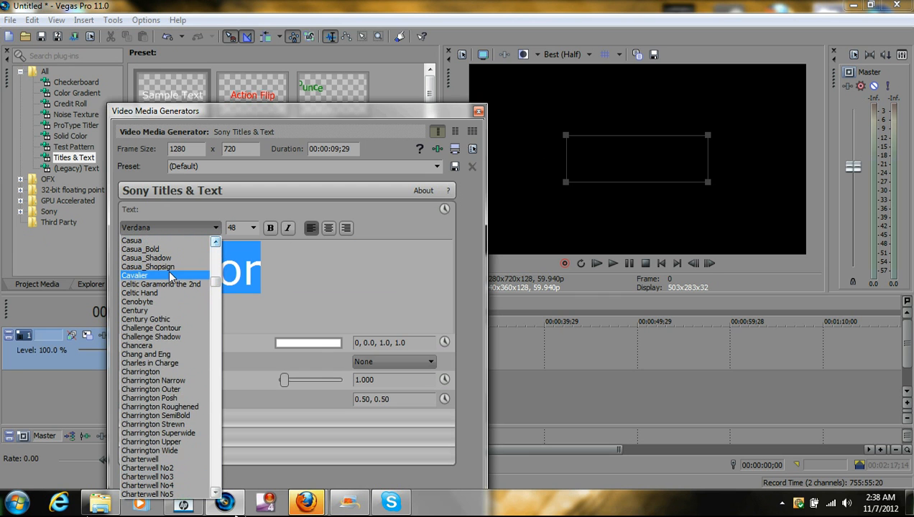
pyautogui.click(186, 302)
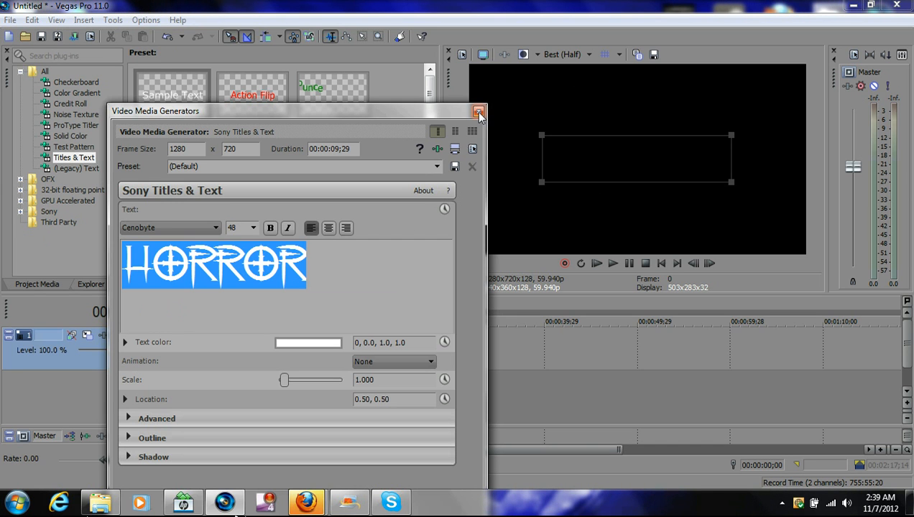
pyautogui.click(364, 260)
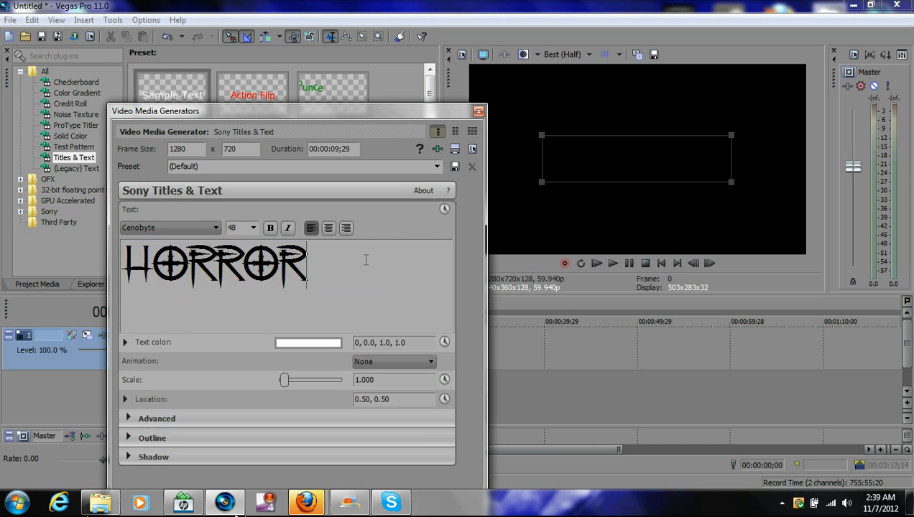
pyautogui.click(479, 111)
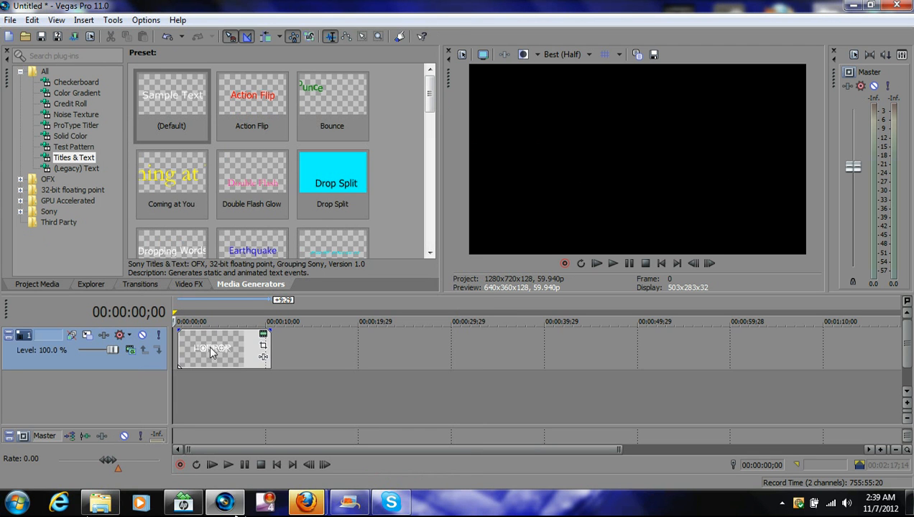
pyautogui.click(209, 333)
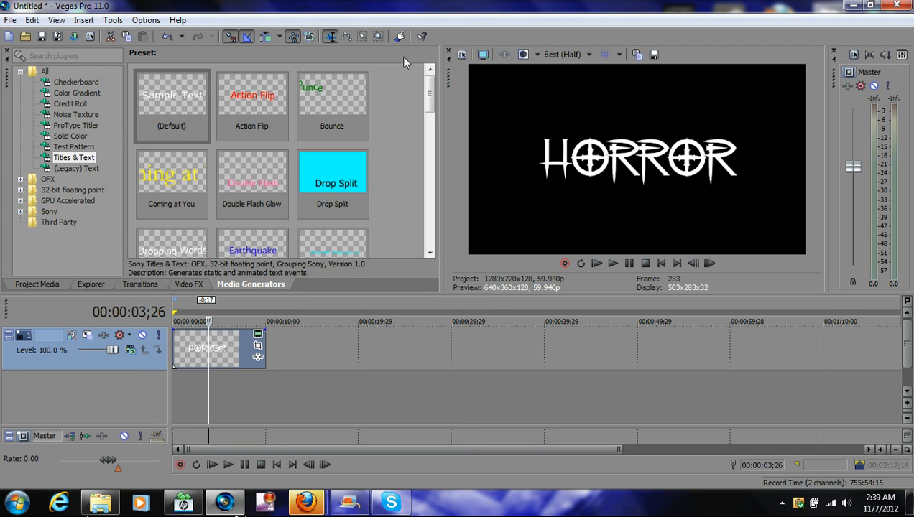
# Review the video template options in the project properties, keeping HD 720-60p (1280x720, 59.940 fps).
pyautogui.click(462, 55)
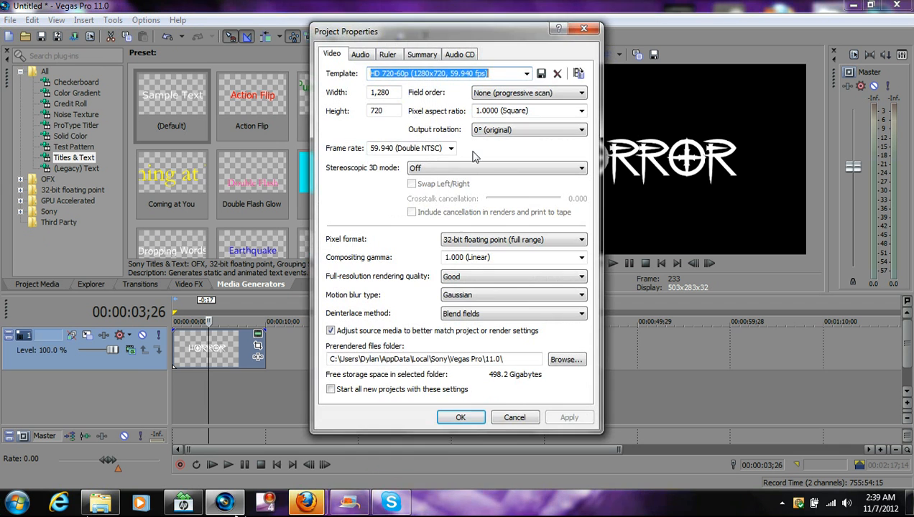
pyautogui.click(525, 75)
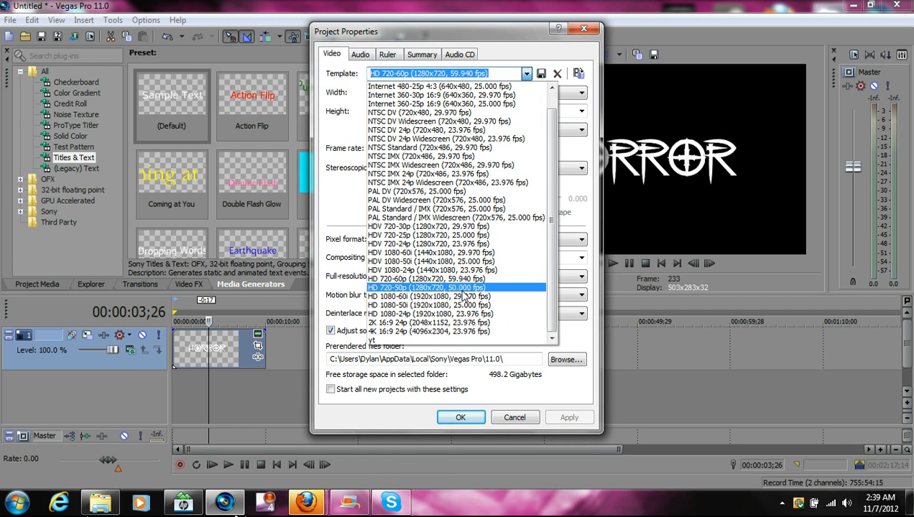
pyautogui.click(569, 342)
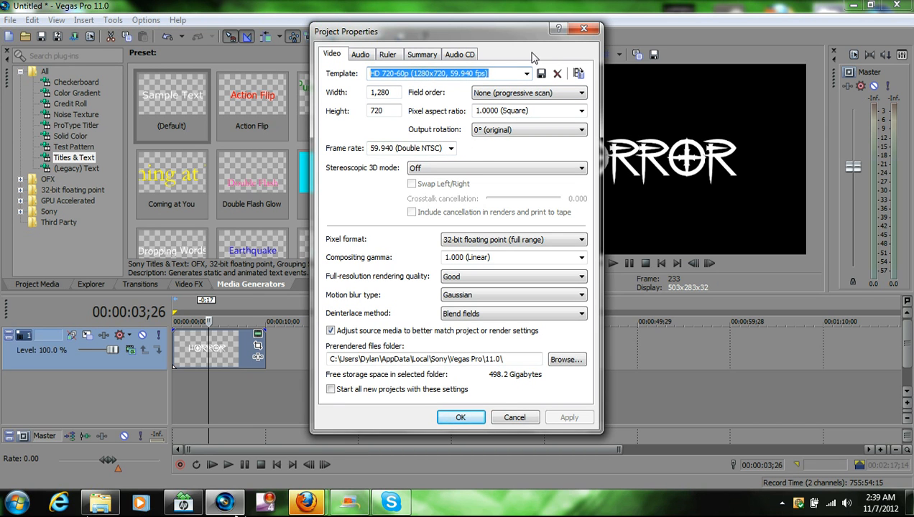
pyautogui.click(457, 419)
# Disable resampling for the title event and add a short fade-in and fade-out at its ends.
pyautogui.rightClick(237, 358)
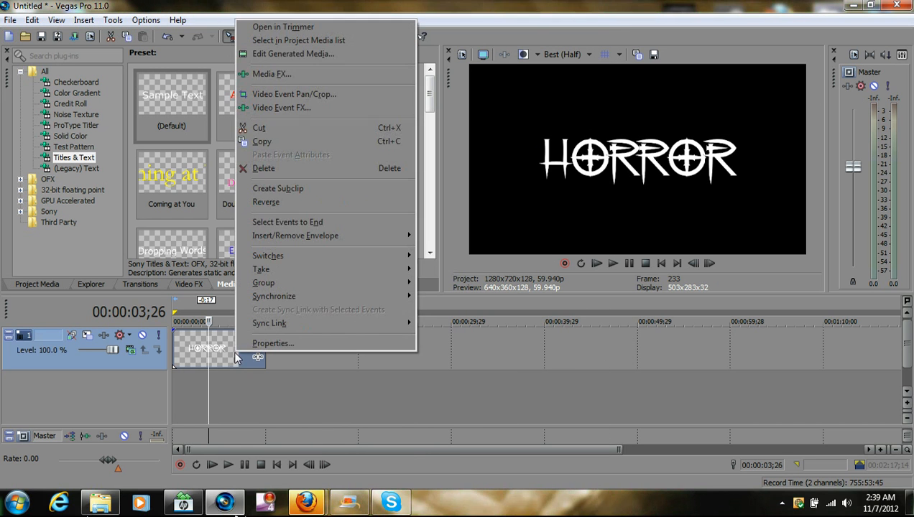
pyautogui.click(286, 342)
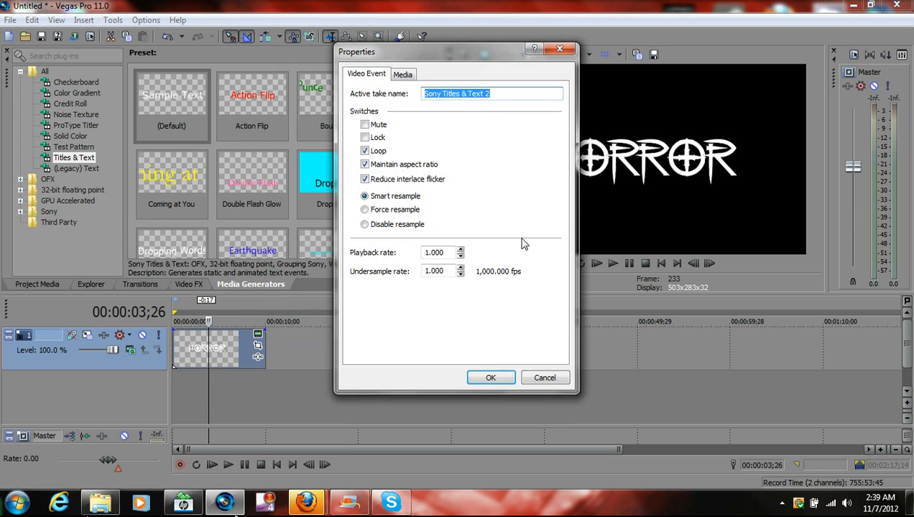
pyautogui.click(365, 225)
pyautogui.click(490, 379)
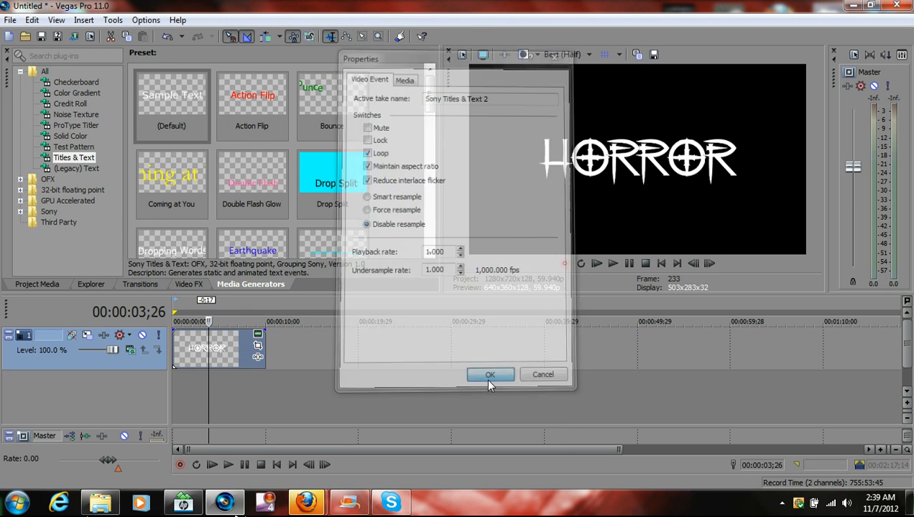
pyautogui.moveTo(171, 330); pyautogui.dragTo(186, 331)
pyautogui.moveTo(264, 329); pyautogui.dragTo(253, 331)
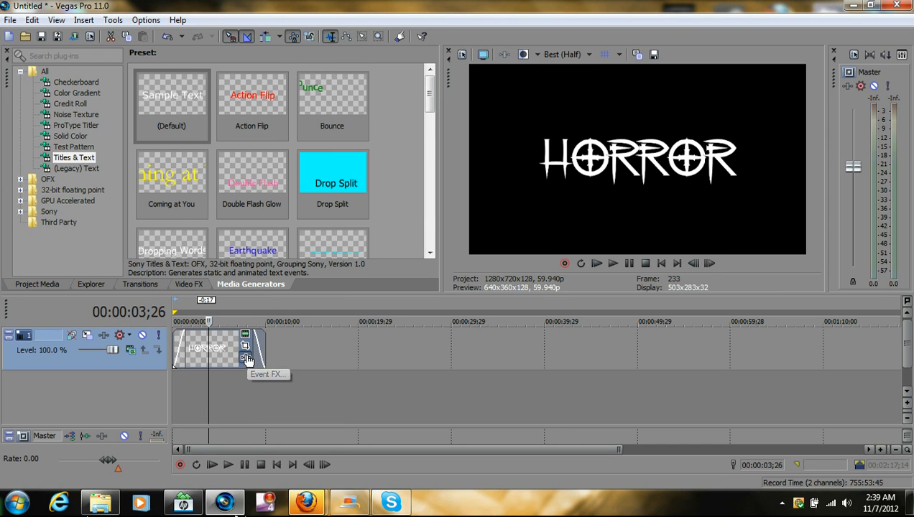
# Apply the Sony Bump Map video effect to the title event.
pyautogui.click(246, 358)
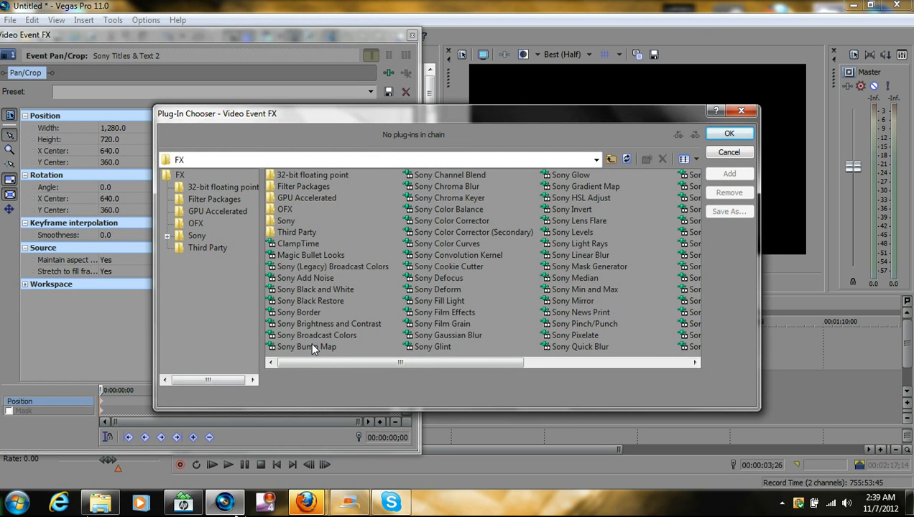
pyautogui.click(313, 348)
pyautogui.doubleClick(313, 348)
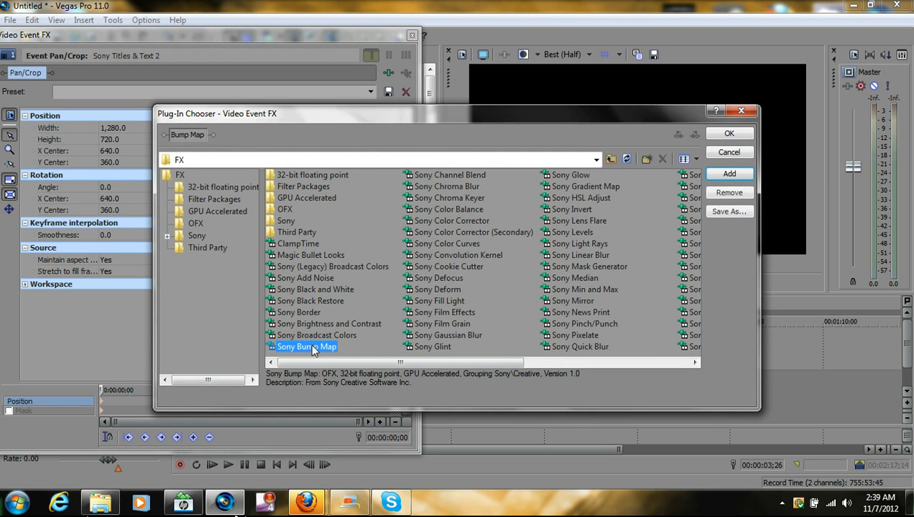
pyautogui.click(728, 135)
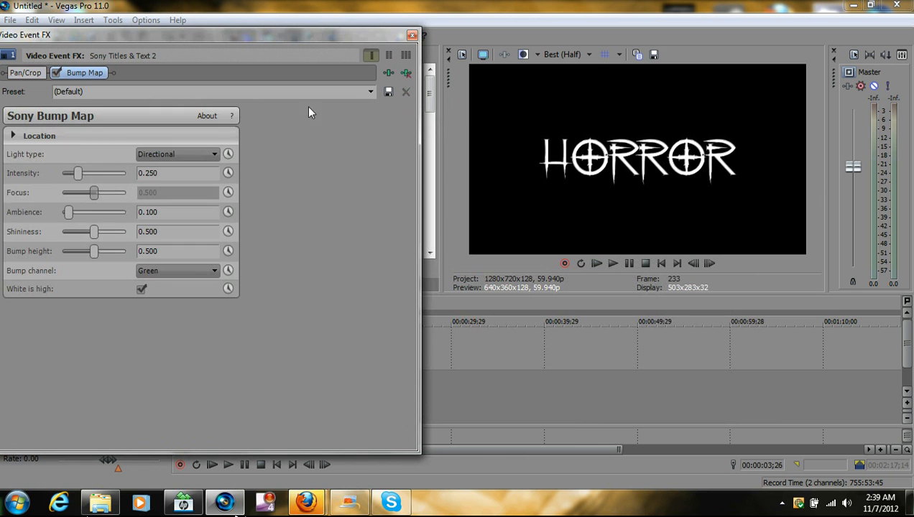
# Set the Bump Map's light type to Spotlight and its focus to 0.253.
pyautogui.click(371, 91)
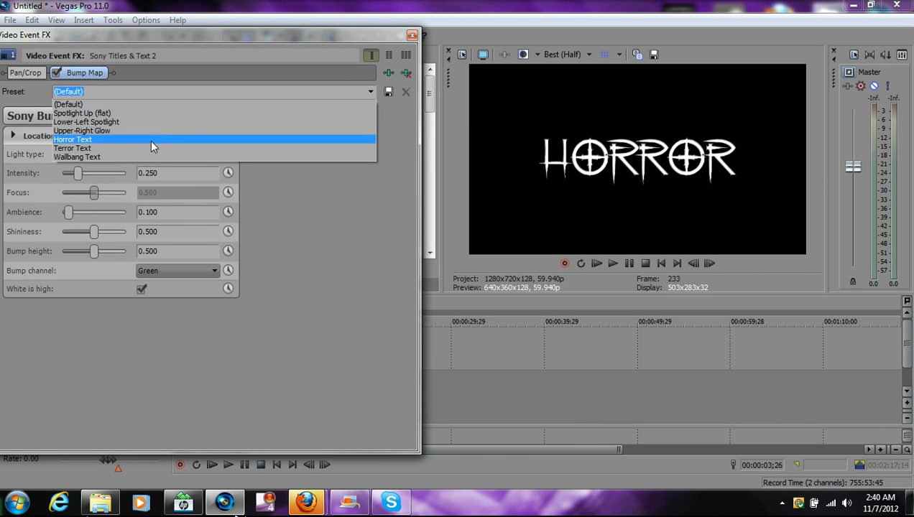
pyautogui.click(332, 103)
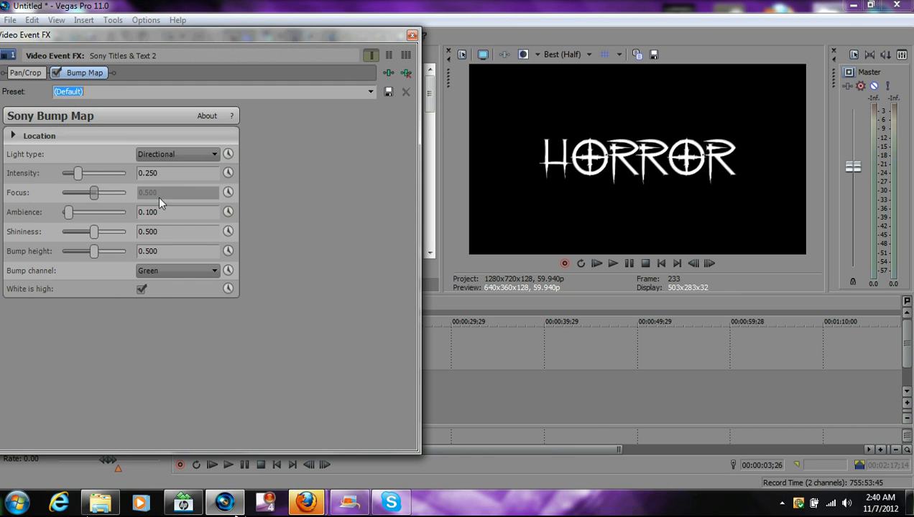
pyautogui.click(186, 150)
pyautogui.click(173, 170)
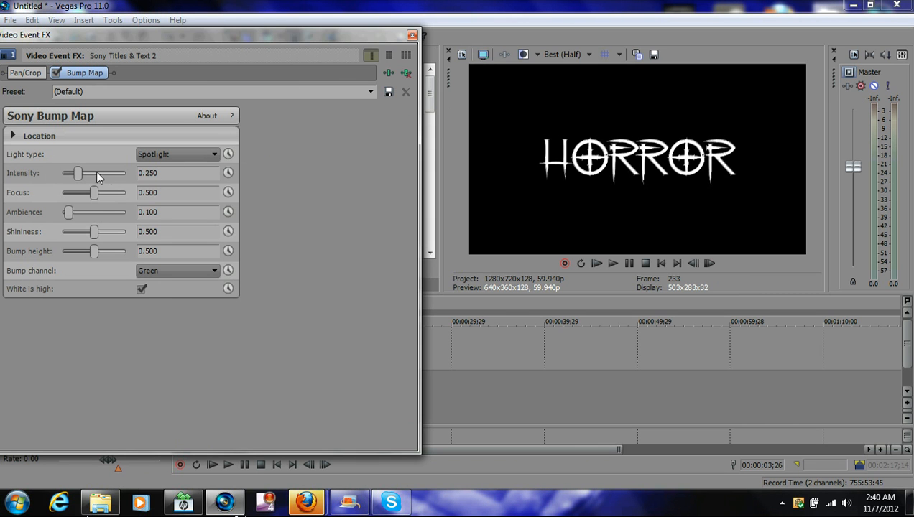
pyautogui.moveTo(94, 196); pyautogui.dragTo(77, 193)
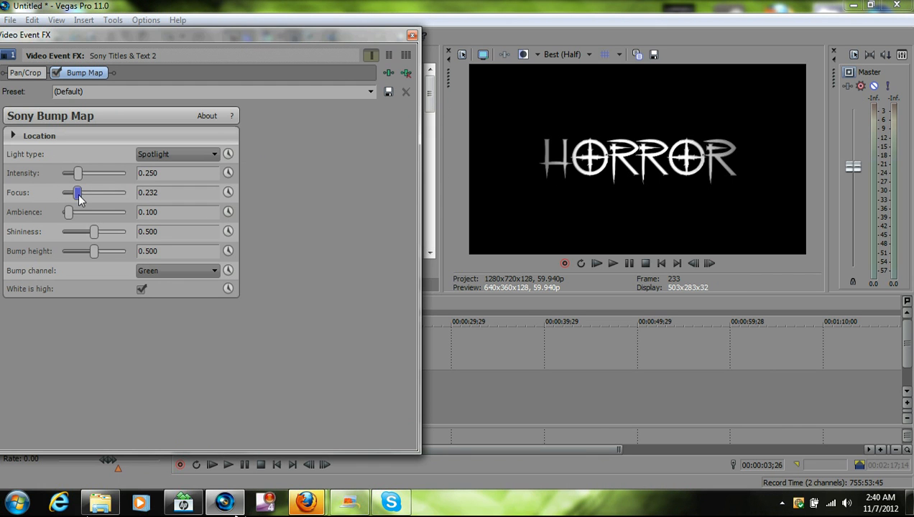
pyautogui.moveTo(79, 195); pyautogui.dragTo(81, 195)
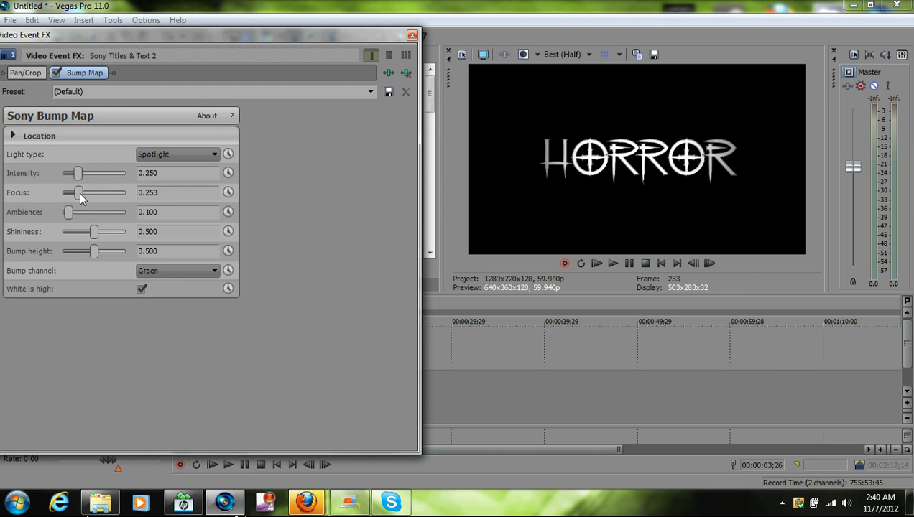
# Enable keyframe animation for the Bump Map's intensity and focus and set both to 0.000 at the start of the event.
pyautogui.click(228, 173)
pyautogui.click(227, 194)
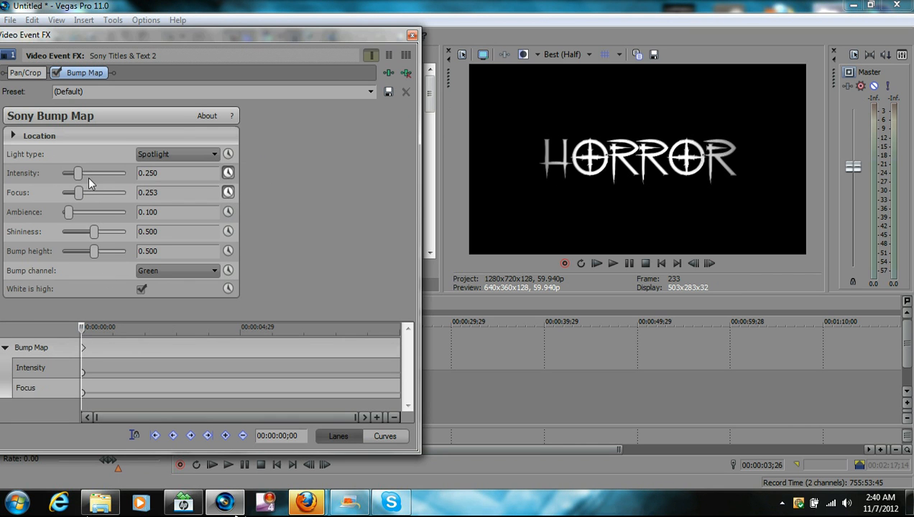
pyautogui.moveTo(81, 195); pyautogui.dragTo(45, 207)
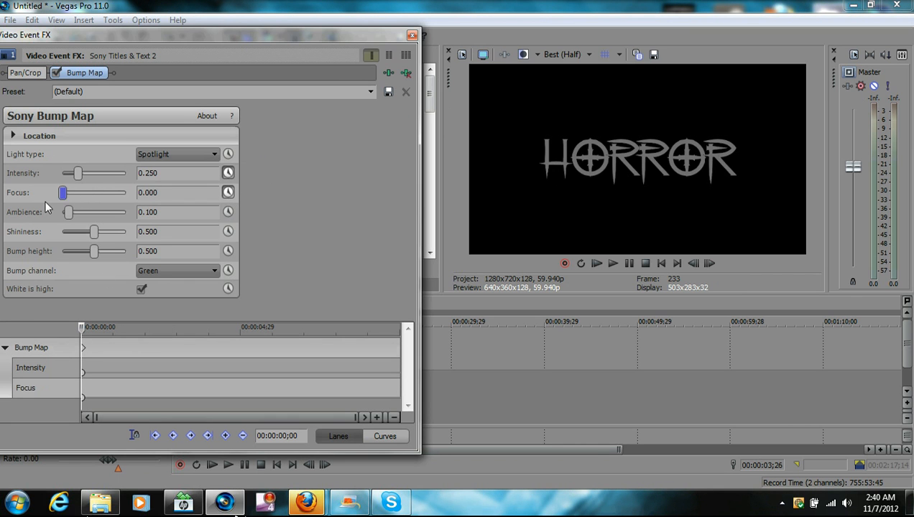
pyautogui.moveTo(77, 173); pyautogui.dragTo(60, 174)
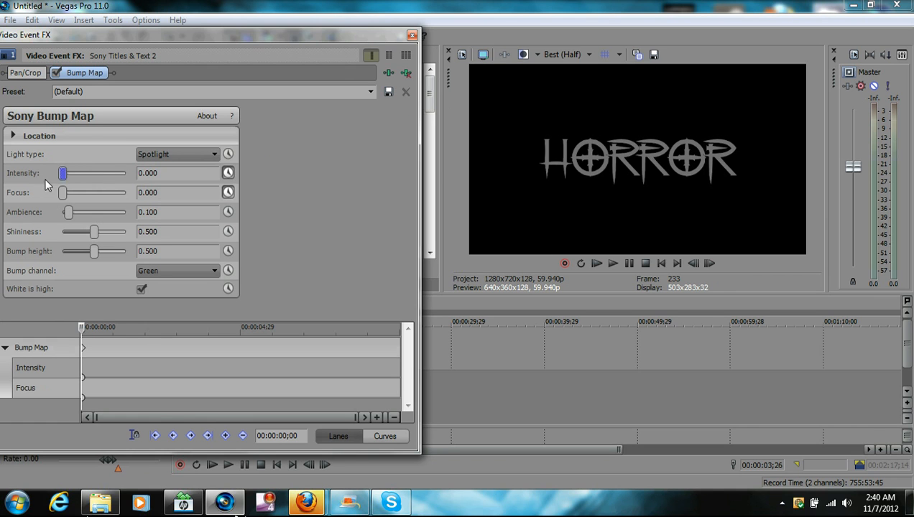
# Sync the effect's cursor with the timeline and keyframe the Bump Map at 00:00:00;08 with intensity 0.316 and focus 0.253.
pyautogui.moveTo(84, 332); pyautogui.dragTo(100, 332)
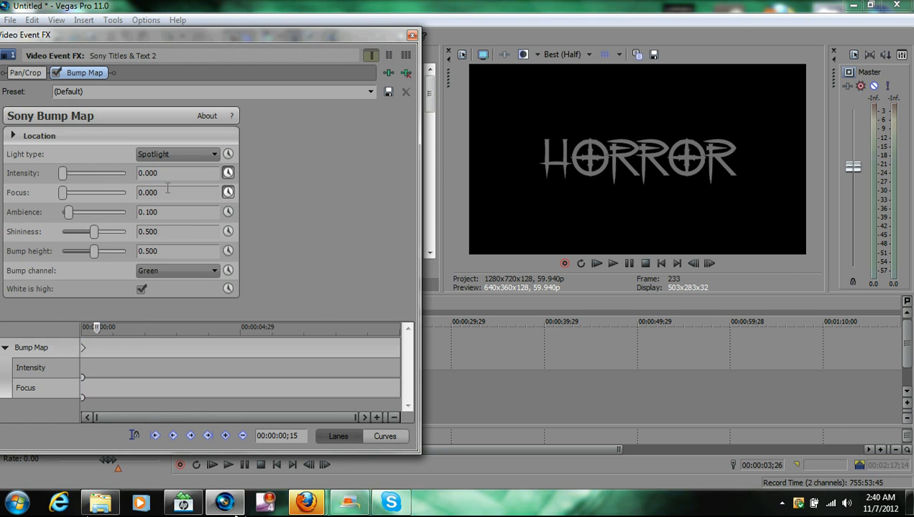
pyautogui.click(134, 434)
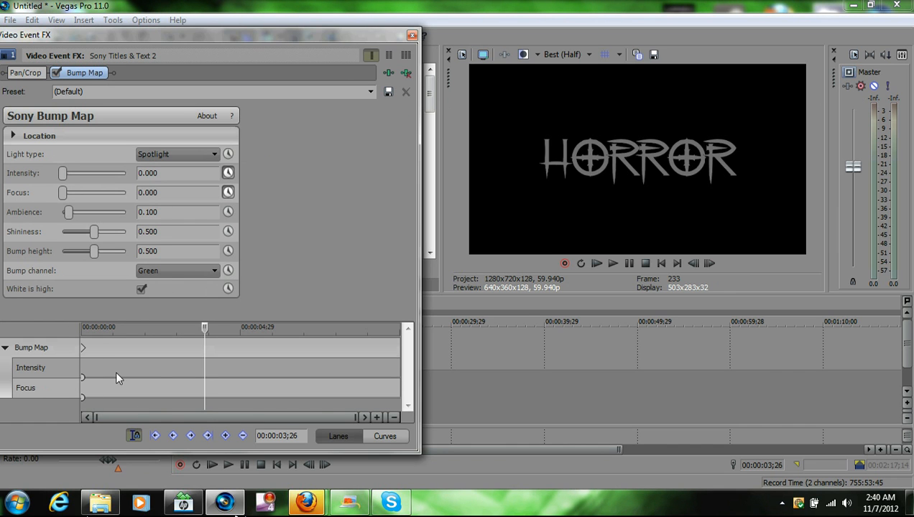
pyautogui.click(86, 345)
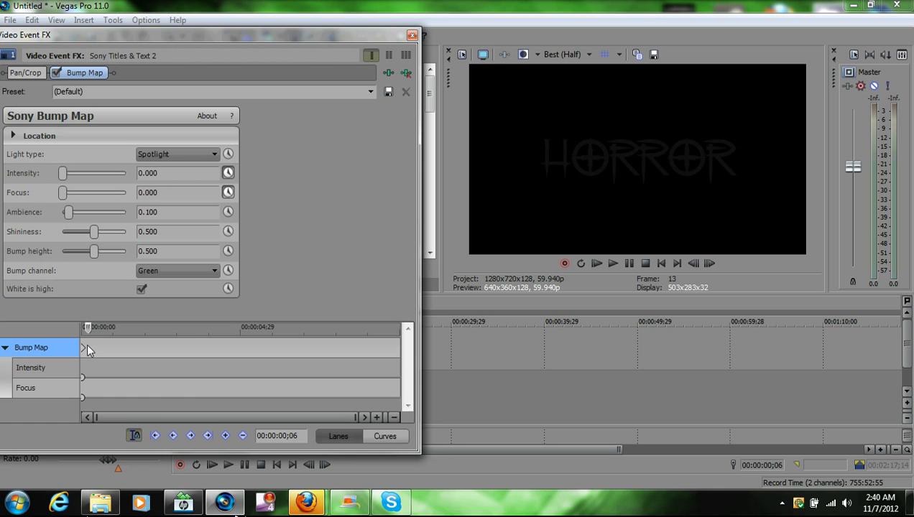
pyautogui.click(88, 346)
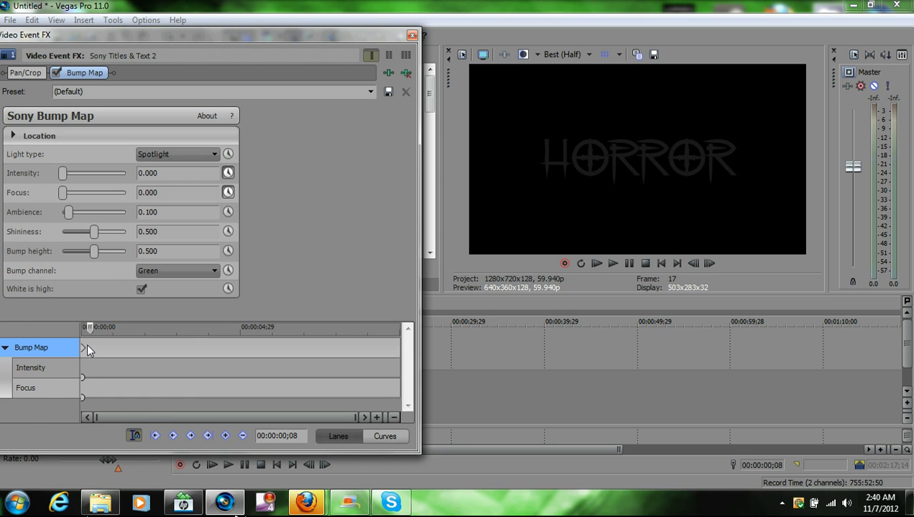
pyautogui.moveTo(67, 196); pyautogui.dragTo(83, 175)
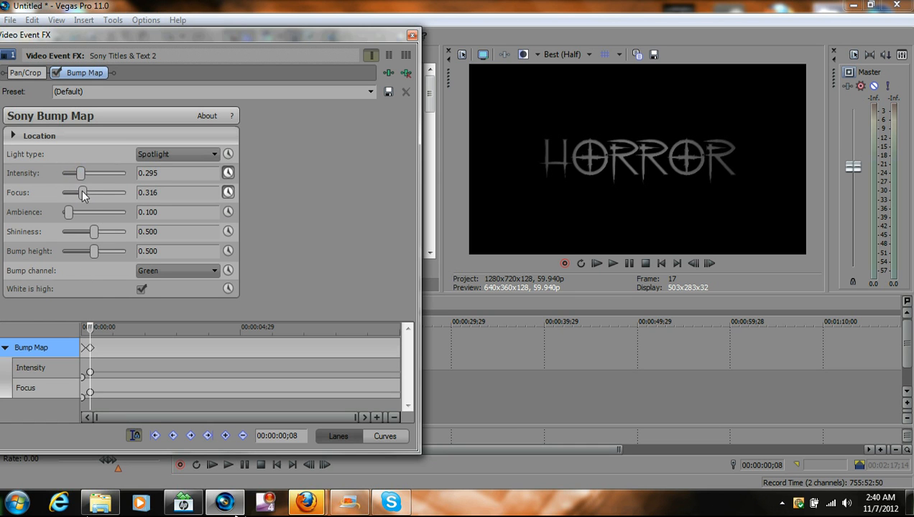
pyautogui.moveTo(83, 194); pyautogui.dragTo(82, 174)
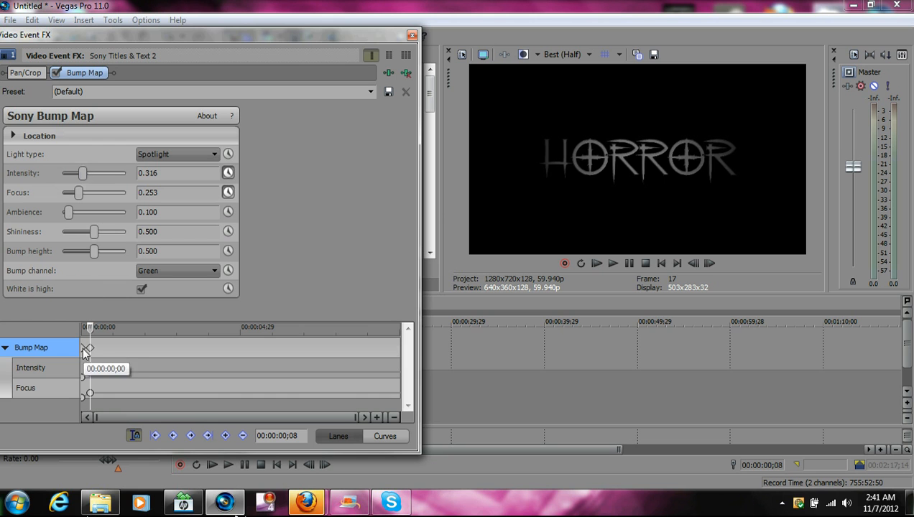
# Add holding keyframes for intensity and focus at about 00:00:09;12, and set both to 0.000 at the event's end, 00:00:09;29.
pyautogui.click(97, 329)
pyautogui.moveTo(97, 328); pyautogui.dragTo(384, 330)
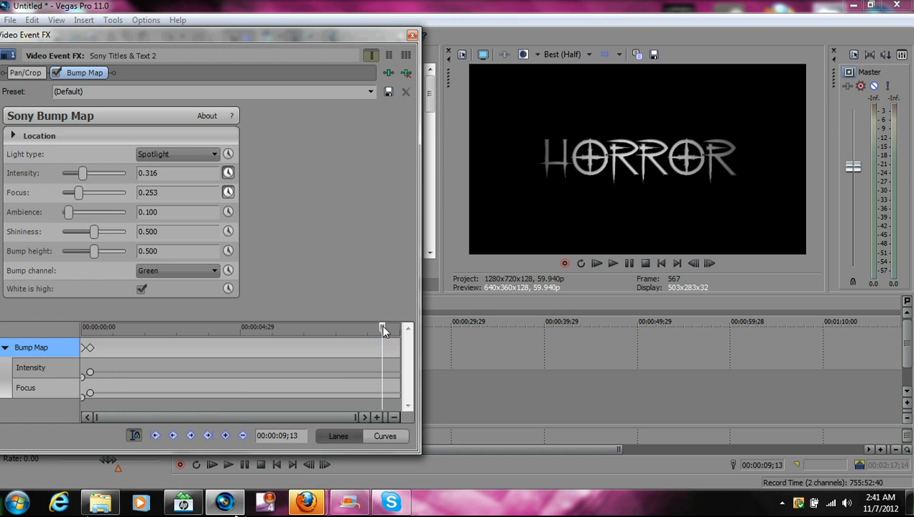
pyautogui.click(381, 367)
pyautogui.click(225, 436)
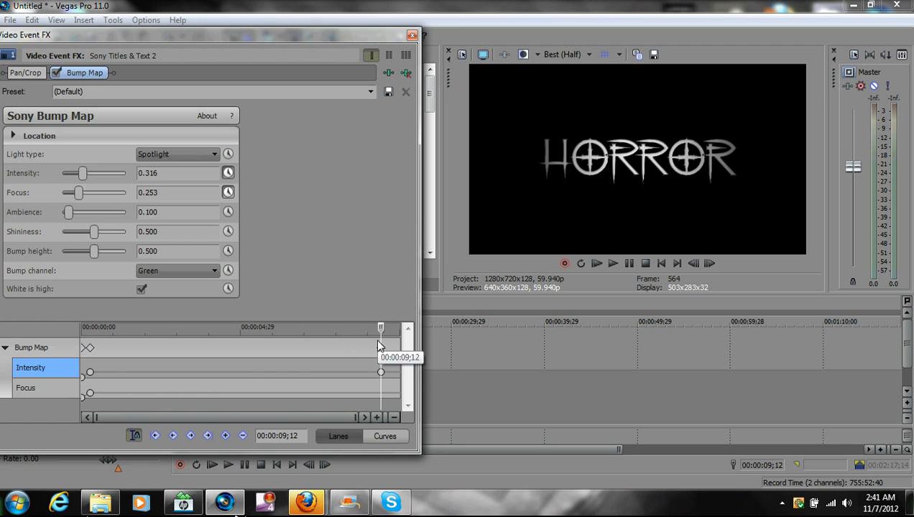
pyautogui.click(380, 347)
pyautogui.click(225, 438)
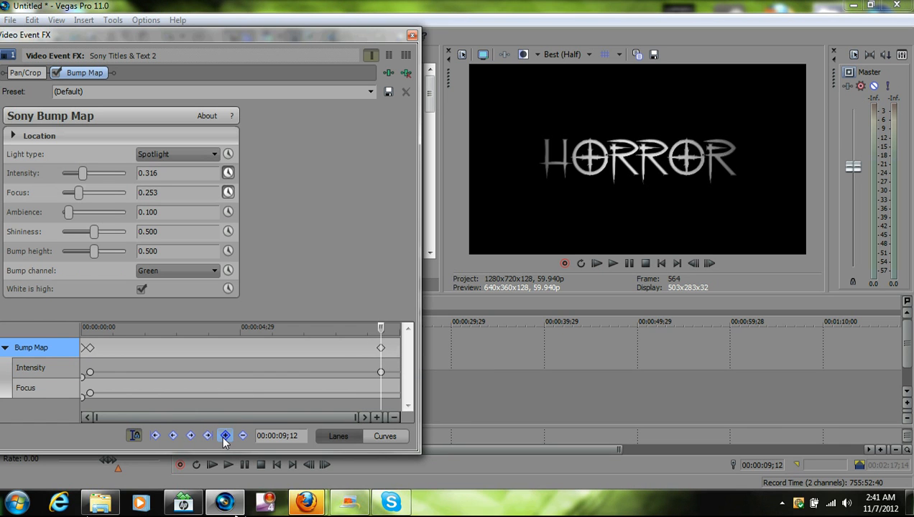
pyautogui.click(380, 388)
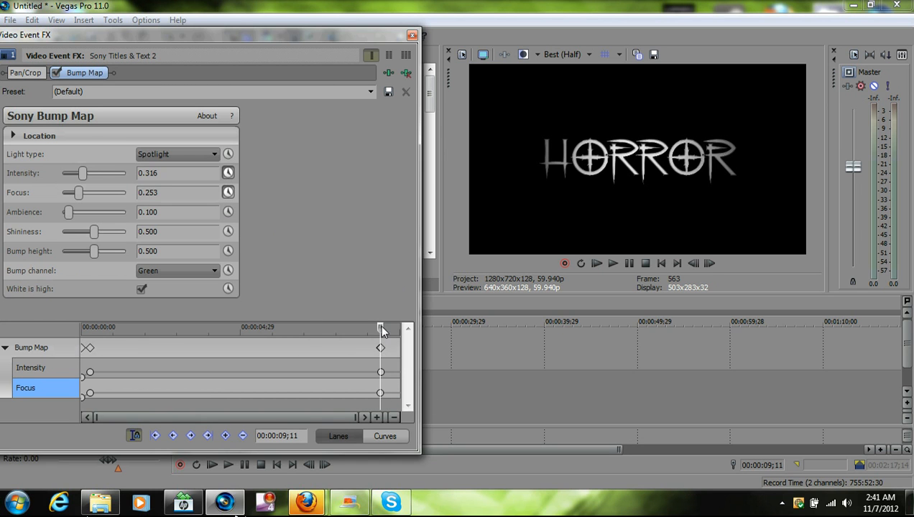
pyautogui.moveTo(380, 329); pyautogui.dragTo(411, 337)
pyautogui.moveTo(77, 193); pyautogui.dragTo(13, 182)
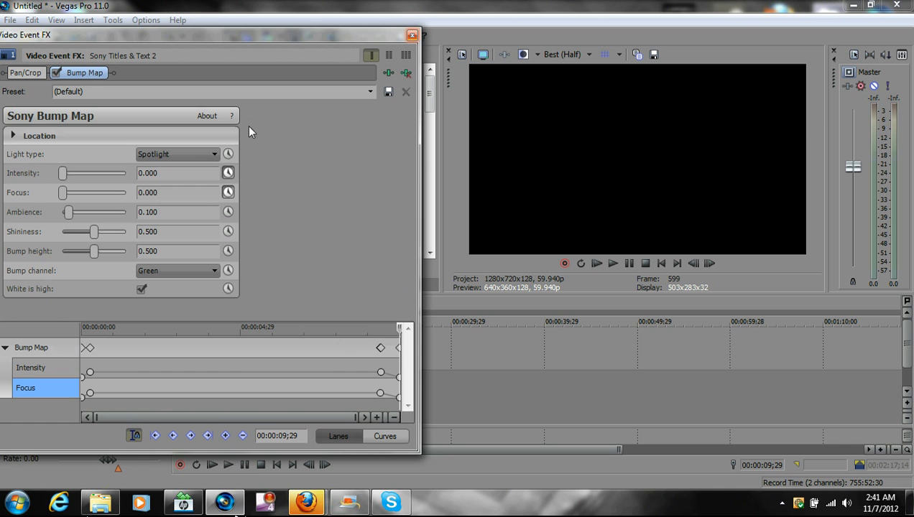
# Set the Bump Map's bump height to 1.000 and ambience to 0.011, and close the effect settings.
pyautogui.click(220, 348)
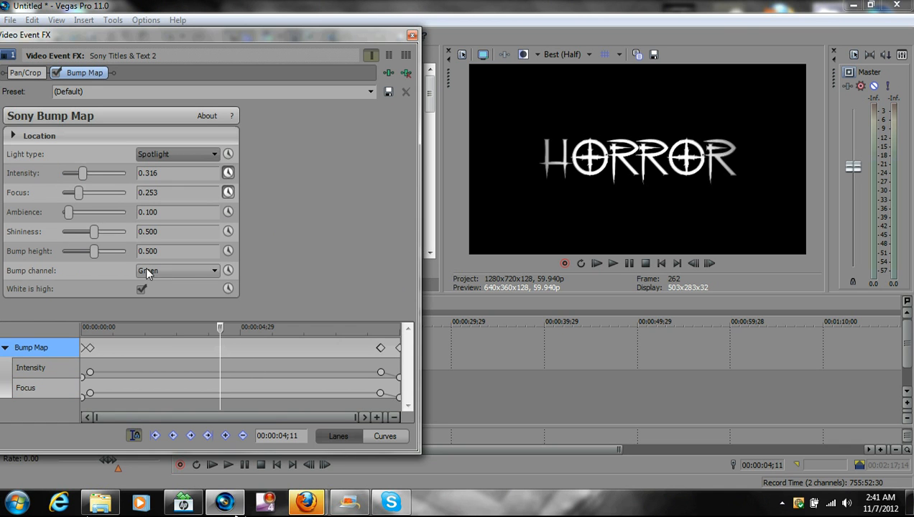
pyautogui.moveTo(94, 251); pyautogui.dragTo(124, 245)
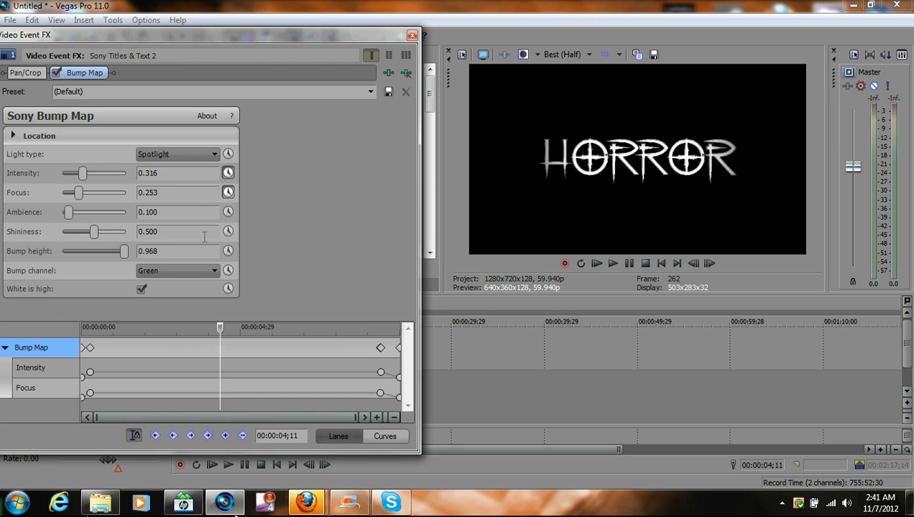
pyautogui.moveTo(220, 327)
pyautogui.mouseDown()
pyautogui.moveTo(235, 325)
pyautogui.moveTo(211, 326)
pyautogui.mouseUp()
pyautogui.click(210, 326)
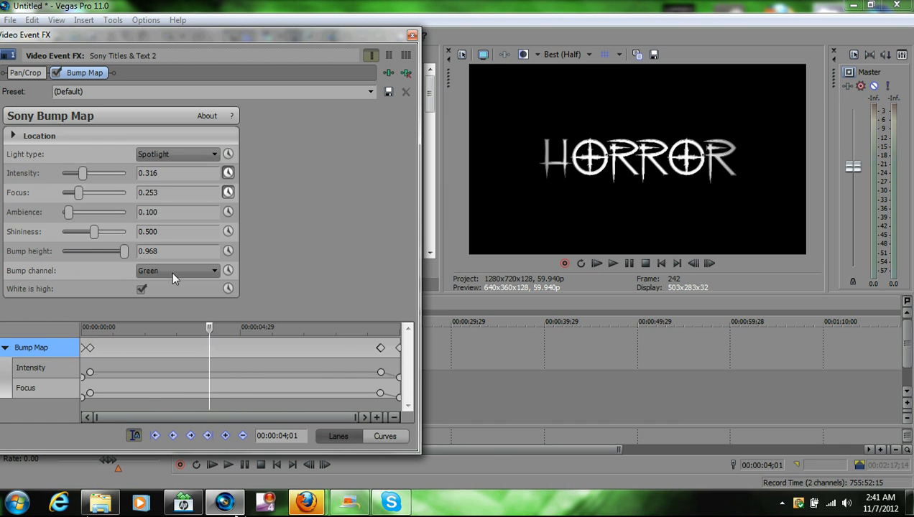
pyautogui.moveTo(121, 252); pyautogui.dragTo(245, 252)
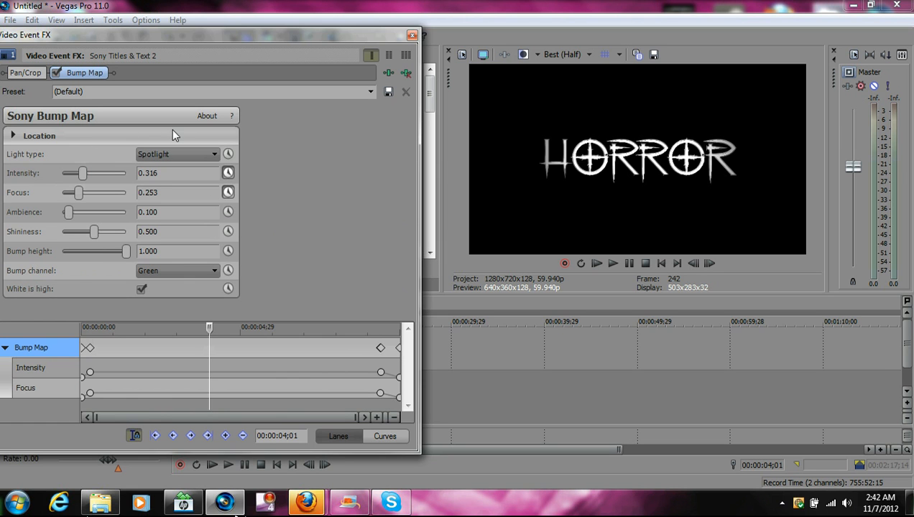
pyautogui.click(203, 155)
pyautogui.click(203, 155)
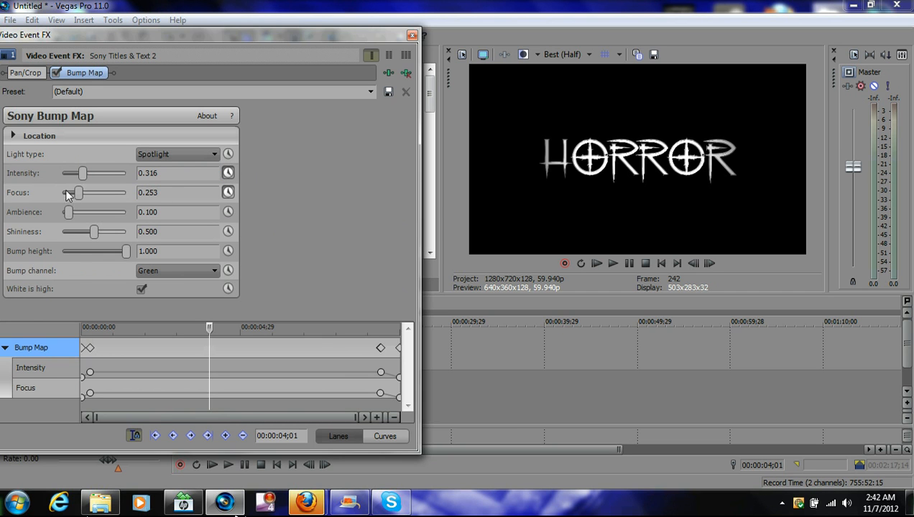
pyautogui.moveTo(69, 213)
pyautogui.mouseDown()
pyautogui.moveTo(49, 223)
pyautogui.moveTo(62, 215)
pyautogui.mouseUp()
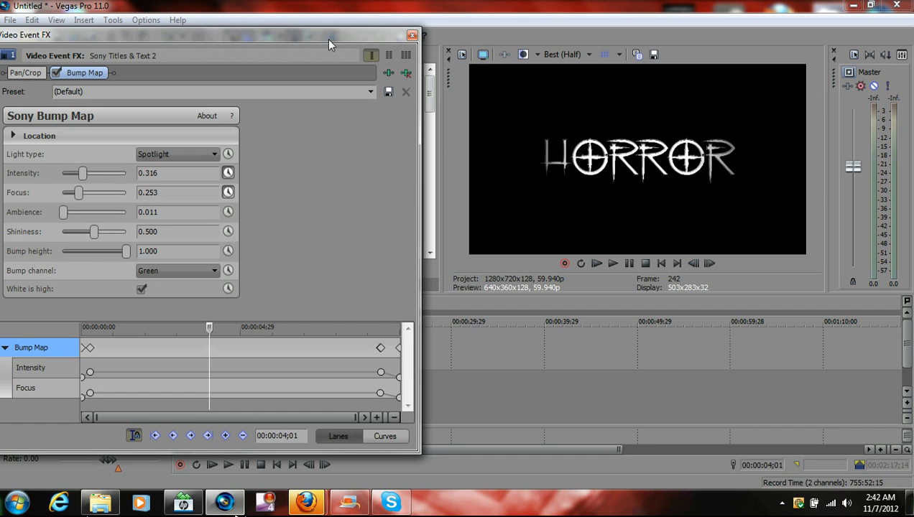
pyautogui.click(412, 37)
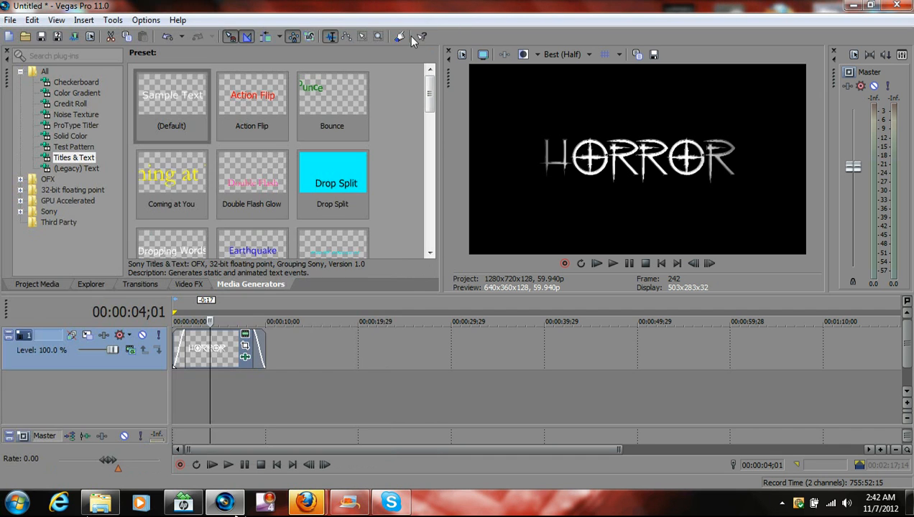
# Crop the title event to a centred frame of about 1,028 by 578 and place that position keyframe at the event's start.
pyautogui.click(245, 349)
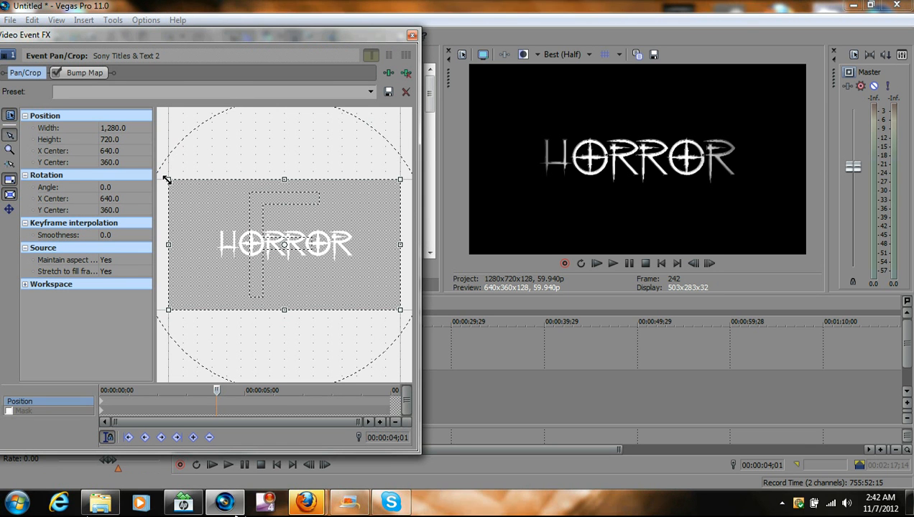
pyautogui.moveTo(168, 180); pyautogui.dragTo(189, 190)
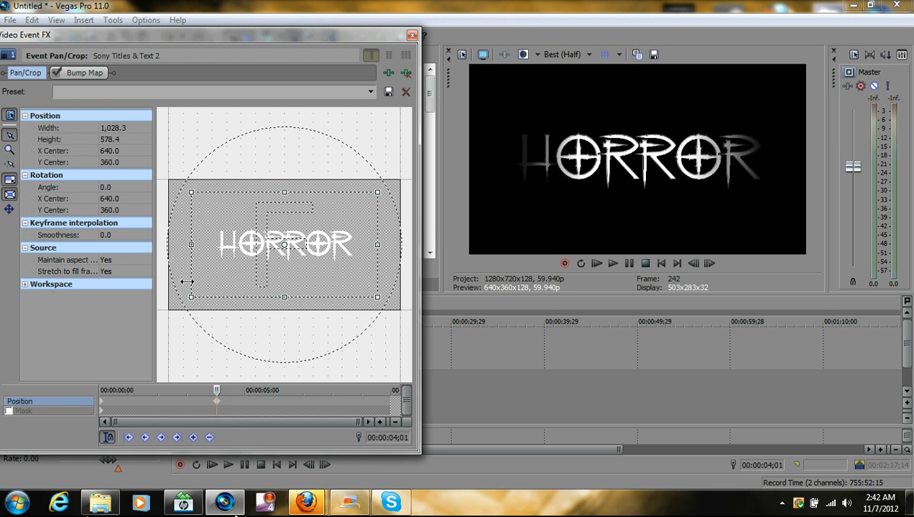
pyautogui.click(105, 407)
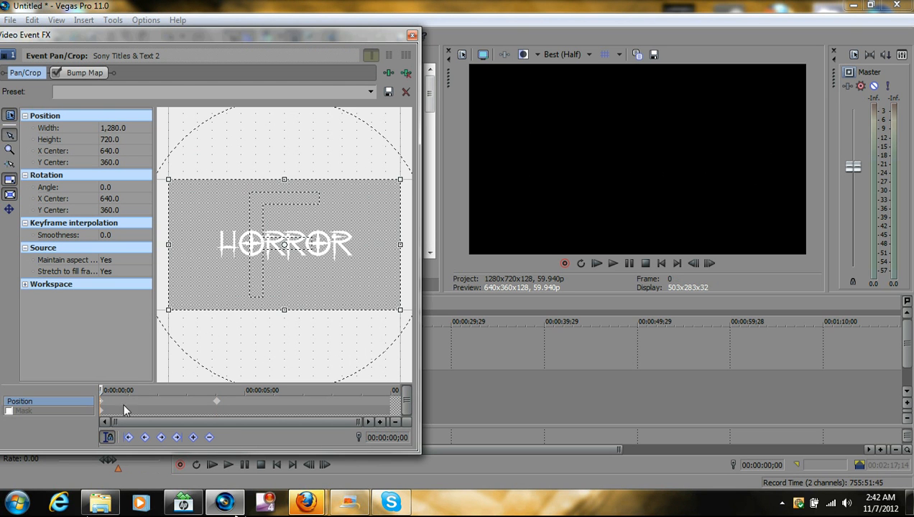
pyautogui.click(222, 411)
pyautogui.moveTo(219, 402); pyautogui.dragTo(37, 395)
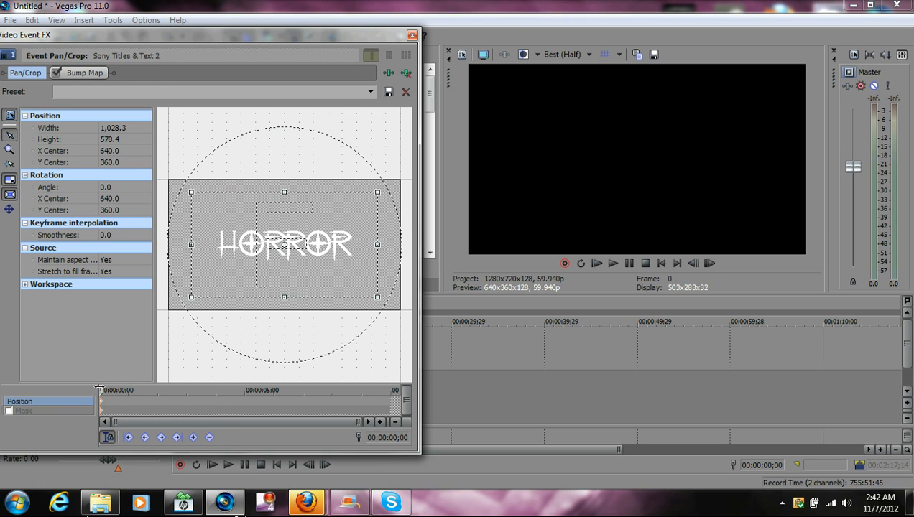
# Enlarge the title's crop frame to about 1,160 by 652 at 00:00:09;29 and close the pan and crop settings.
pyautogui.moveTo(100, 389); pyautogui.dragTo(393, 389)
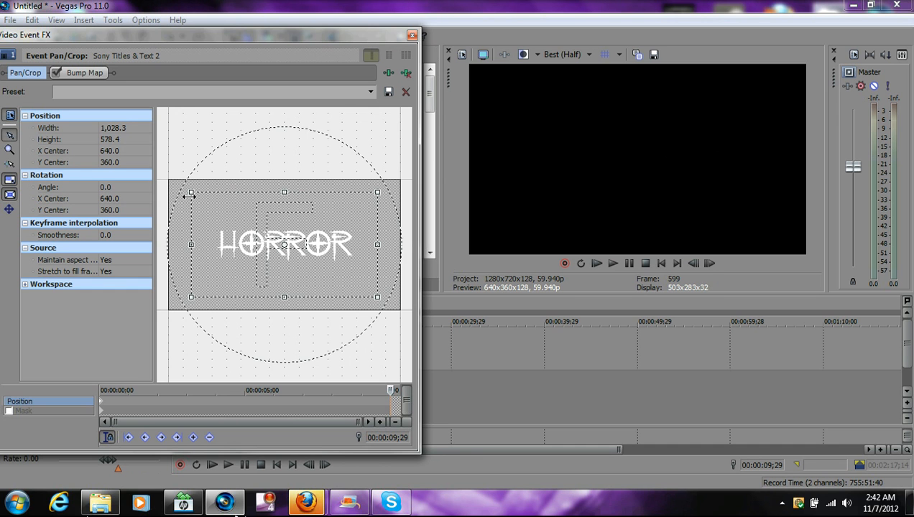
pyautogui.moveTo(193, 192); pyautogui.dragTo(179, 185)
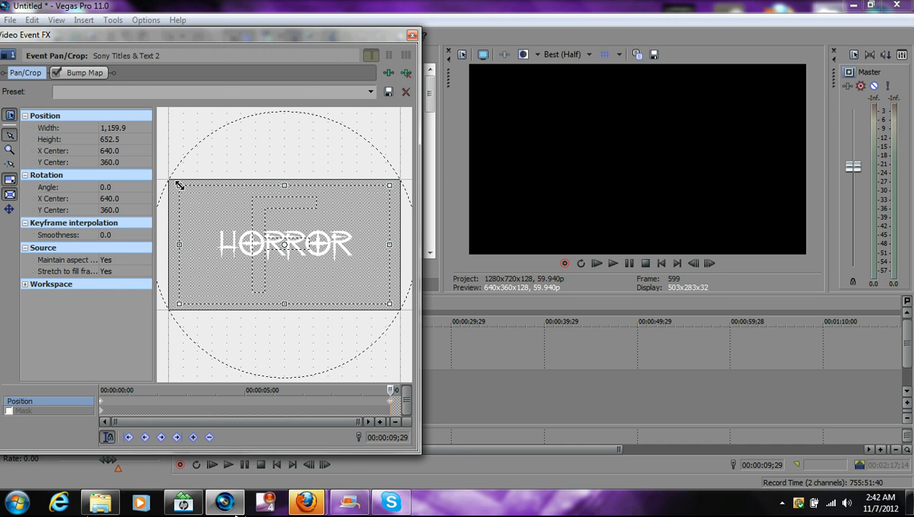
pyautogui.click(412, 35)
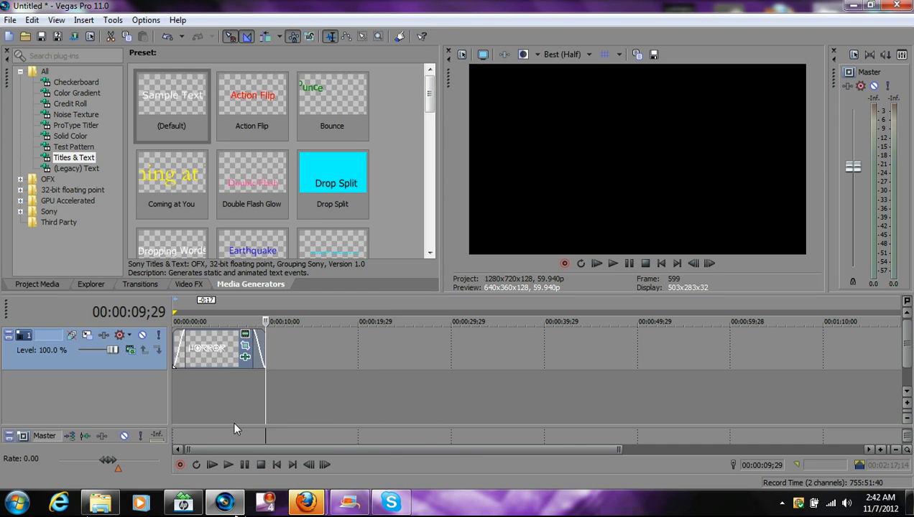
# Mark the whole title event, from 00:00:00;00 to 00:00:09;29, as the playback region and preview the animation.
pyautogui.click(176, 309)
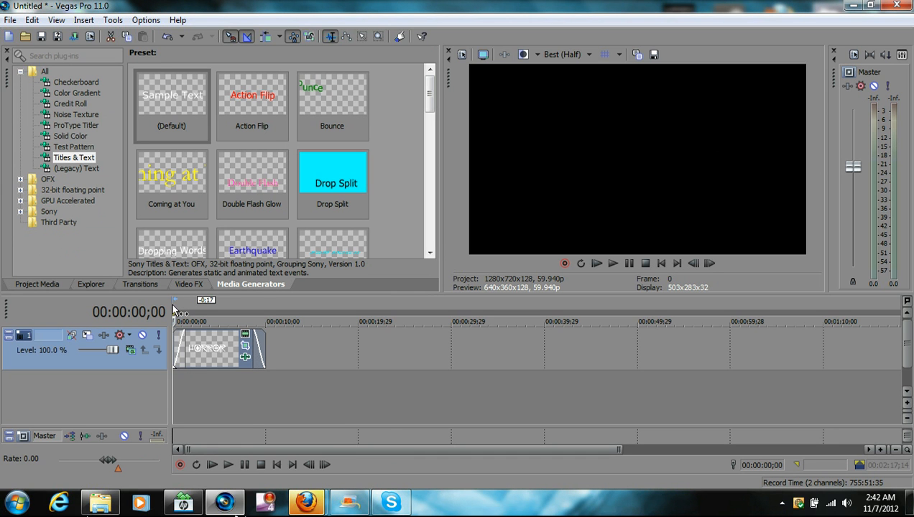
pyautogui.moveTo(176, 311); pyautogui.dragTo(192, 309)
pyautogui.moveTo(260, 302)
pyautogui.mouseDown()
pyautogui.moveTo(284, 309)
pyautogui.moveTo(270, 316)
pyautogui.mouseUp()
pyautogui.press('space')
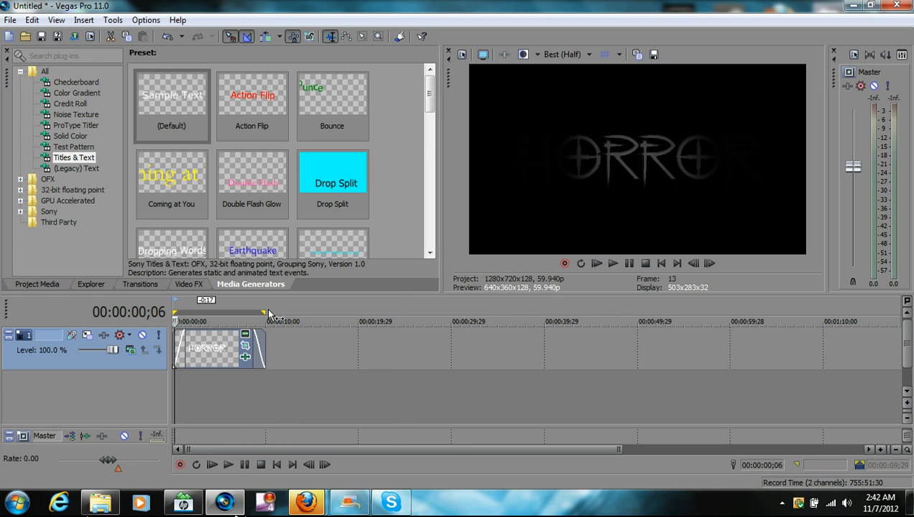
pyautogui.press('space')
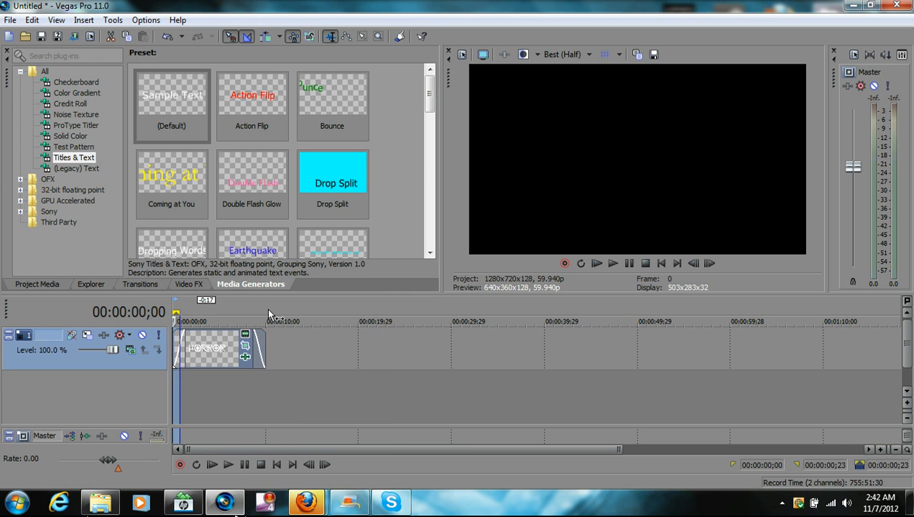
pyautogui.click(191, 307)
pyautogui.moveTo(176, 310); pyautogui.dragTo(265, 321)
pyautogui.press('space')
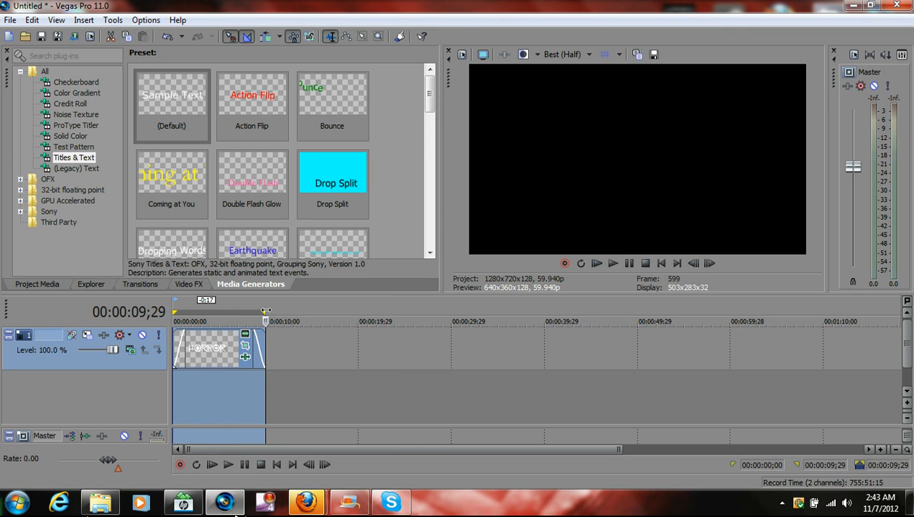
pyautogui.press('space')
pyautogui.click(205, 351)
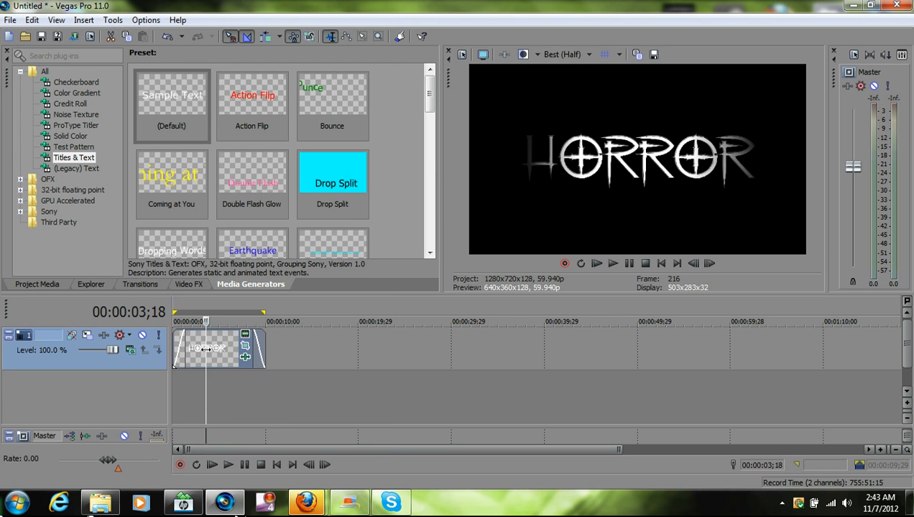